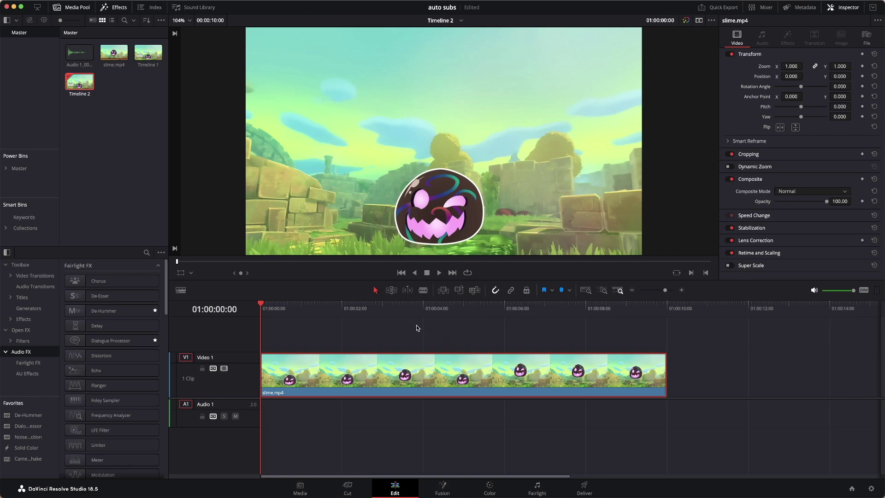
Turn on loop playback, play the slime clip, and stop around 01:00:03:03.
{"action": "left_click", "coordinate": [468, 274]}
{"action": "left_click", "coordinate": [438, 273]}
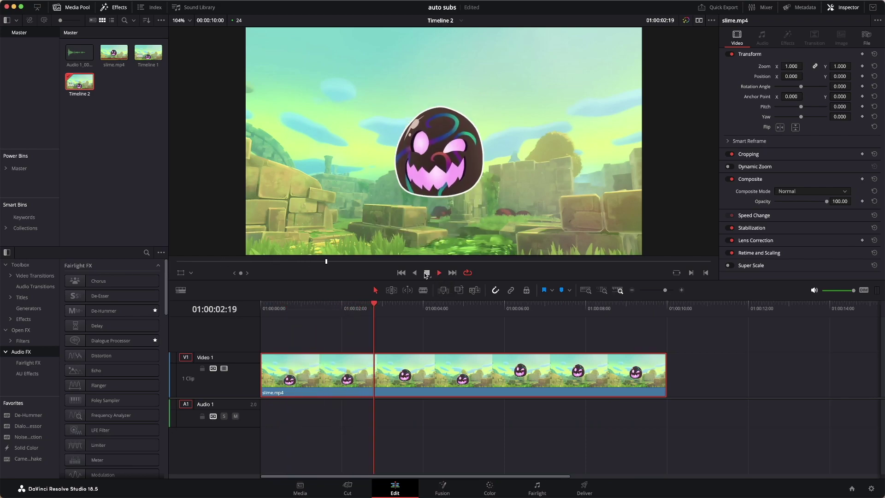
{"action": "left_click", "coordinate": [427, 273]}
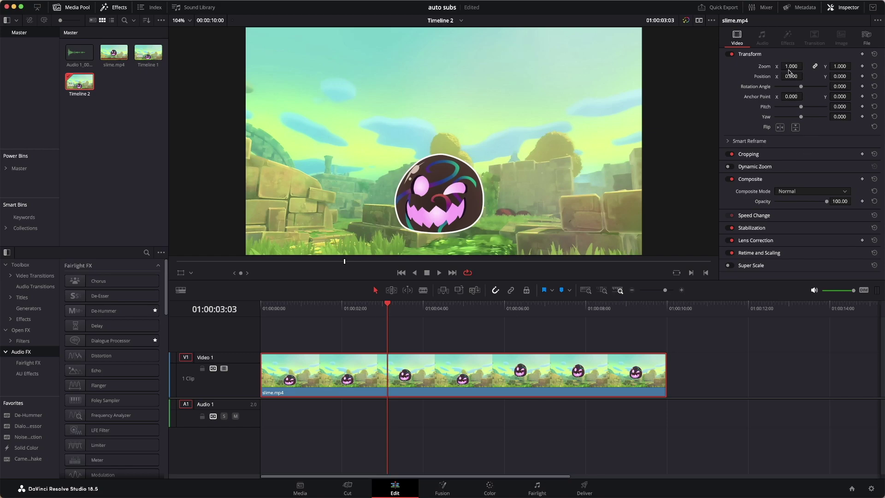
{"action": "left_click", "coordinate": [808, 170]}
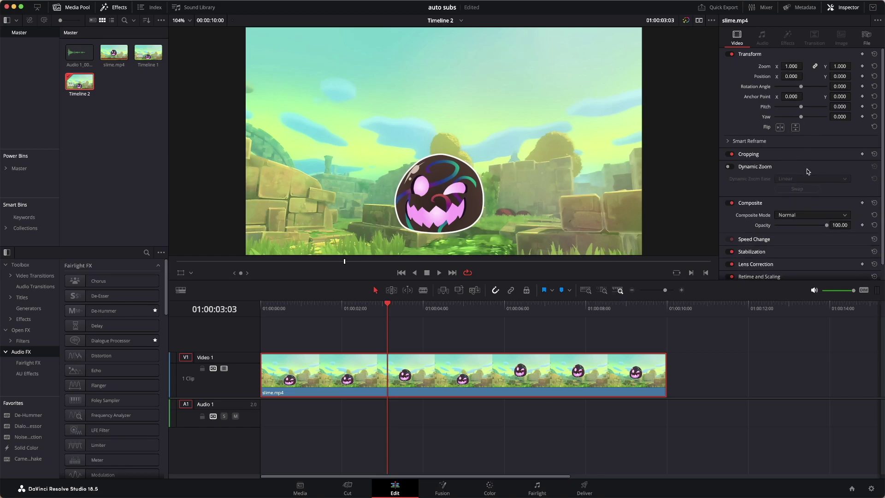
{"action": "left_click", "coordinate": [801, 167]}
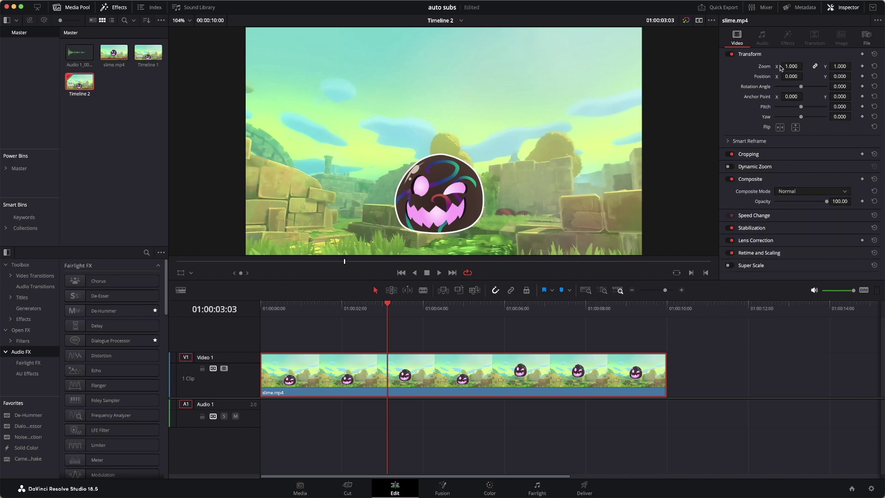
{"action": "left_click_drag", "start_coordinate": [793, 66], "coordinate": [805, 66]}
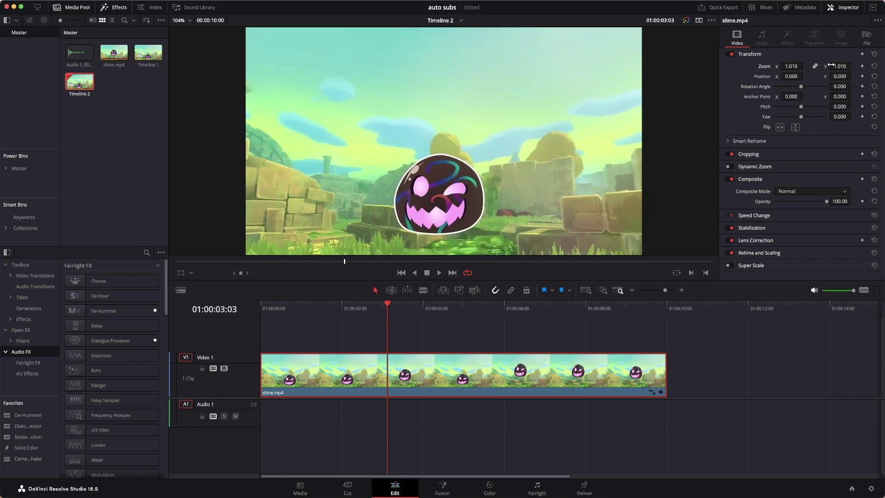
{"action": "left_click", "coordinate": [875, 67]}
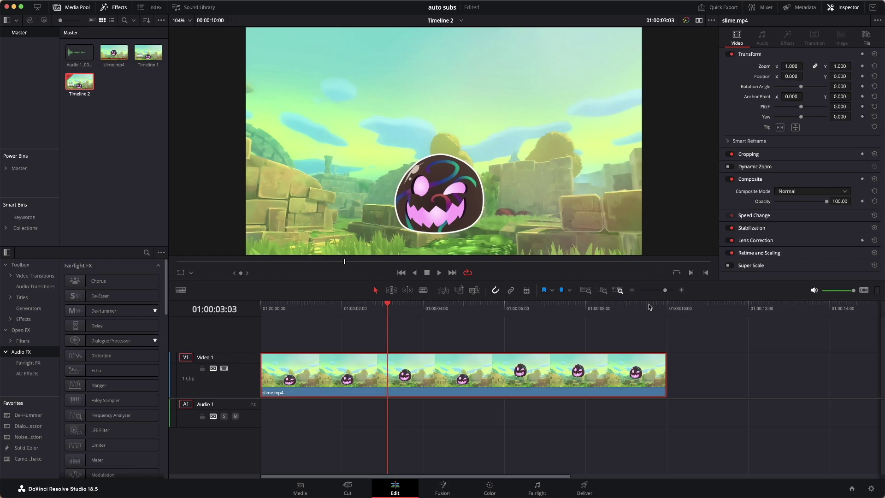
On the Deliver page, start a Custom Export named 'slime gif' saving to Downloads.
{"action": "left_click", "coordinate": [594, 487]}
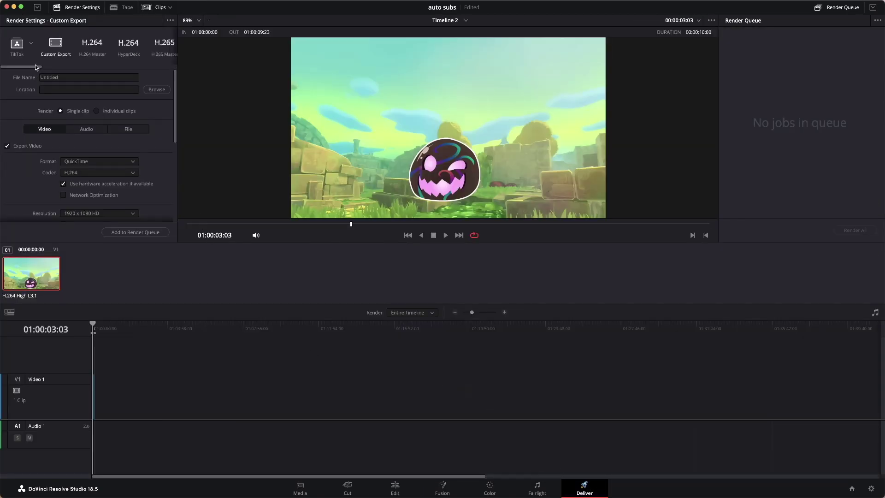
{"action": "left_click", "coordinate": [55, 51]}
{"action": "left_click", "coordinate": [72, 77]}
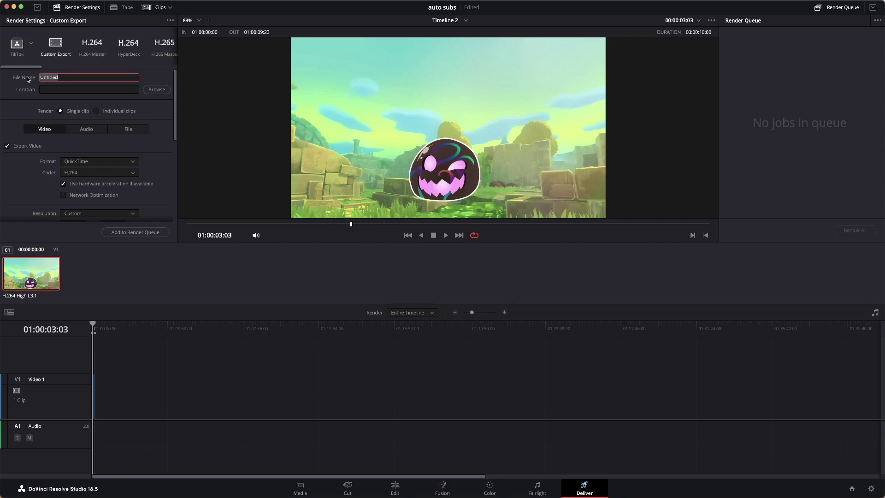
{"action": "type", "text": "slime gif"}
{"action": "left_click", "coordinate": [156, 90]}
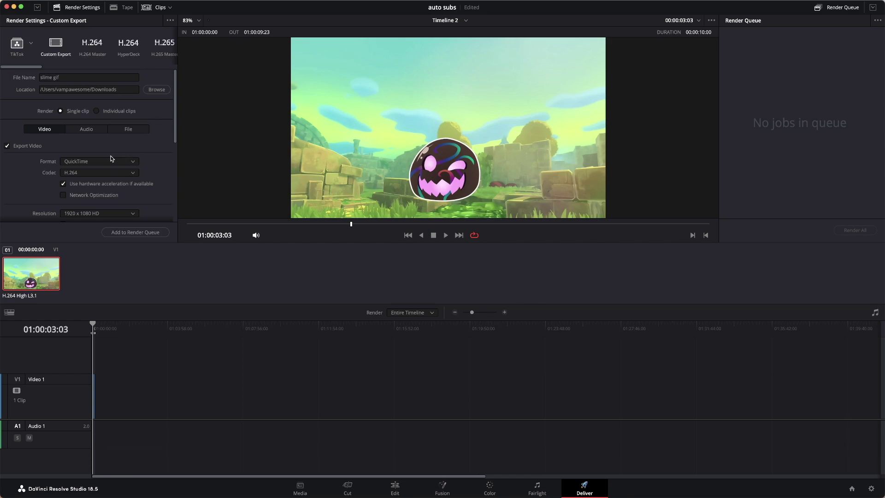
Set the export format to GIF and check the Animated GIF codec.
{"action": "left_click", "coordinate": [79, 162]}
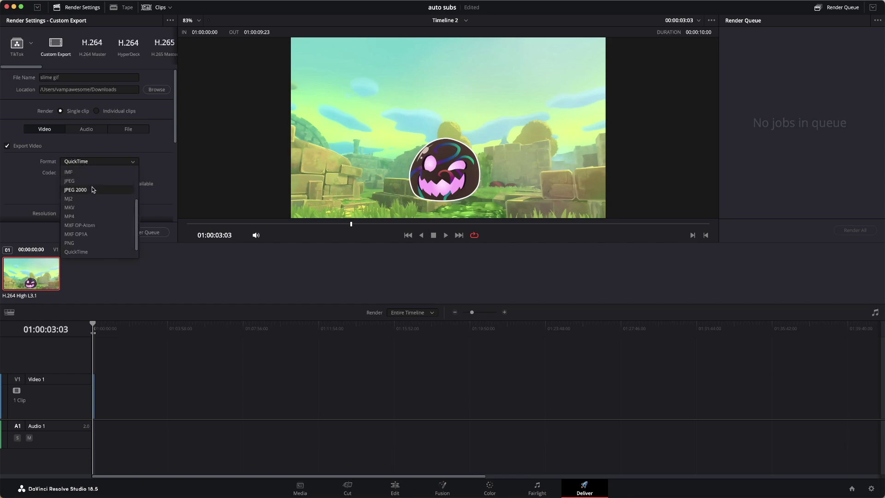
{"action": "scroll", "coordinate": [97, 194], "scroll_direction": "up", "scroll_amount": 3}
{"action": "scroll", "coordinate": [103, 203], "scroll_direction": "up", "scroll_amount": 3}
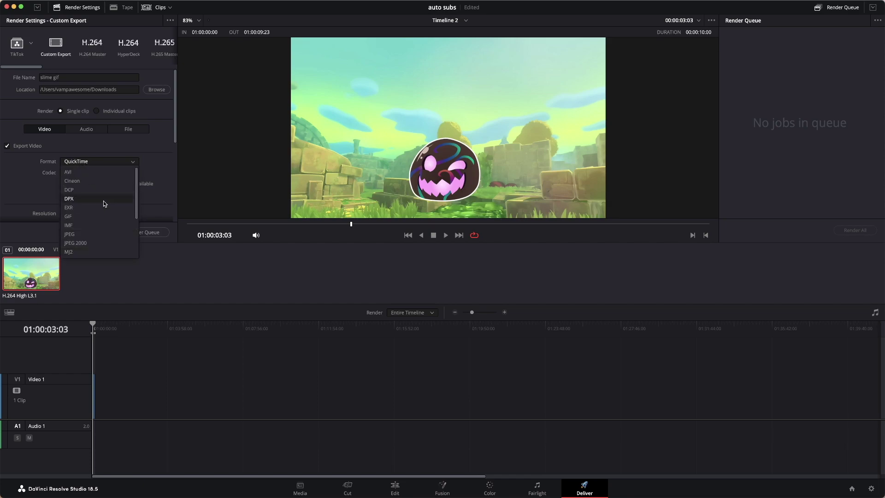
{"action": "left_click", "coordinate": [75, 218]}
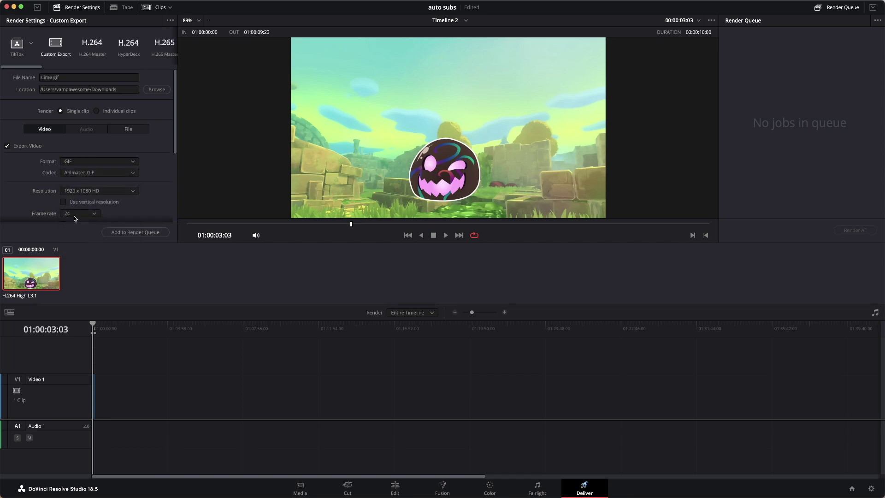
{"action": "left_click", "coordinate": [132, 174]}
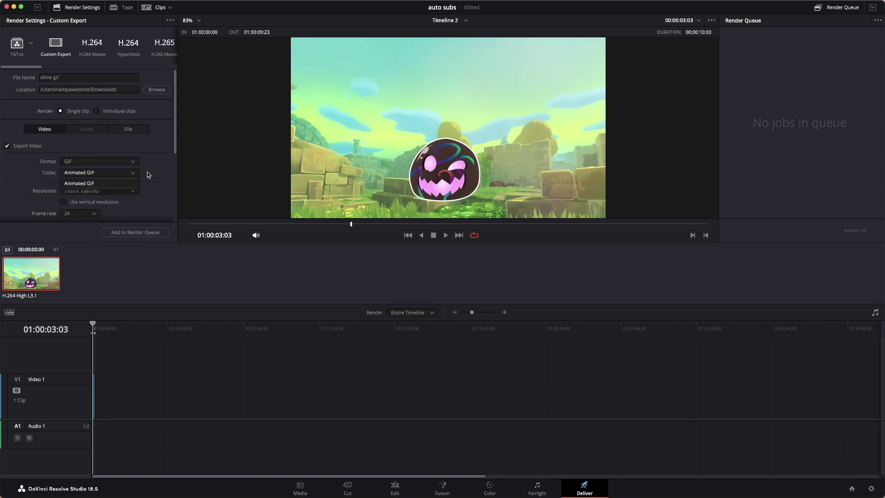
{"action": "left_click", "coordinate": [149, 174]}
Keep the output resolution at 1920 x 1080 HD.
{"action": "scroll", "coordinate": [145, 175], "scroll_direction": "down", "scroll_amount": 1}
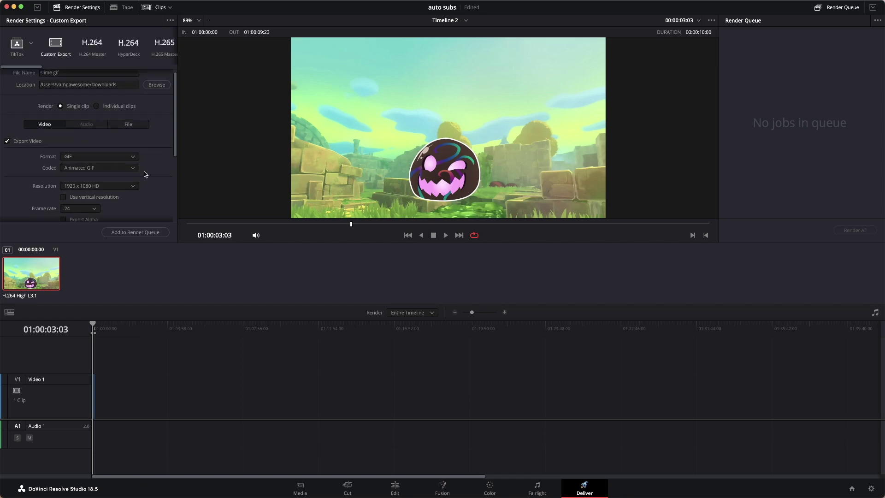
{"action": "scroll", "coordinate": [145, 175], "scroll_direction": "down", "scroll_amount": 1}
{"action": "scroll", "coordinate": [144, 174], "scroll_direction": "down", "scroll_amount": 1}
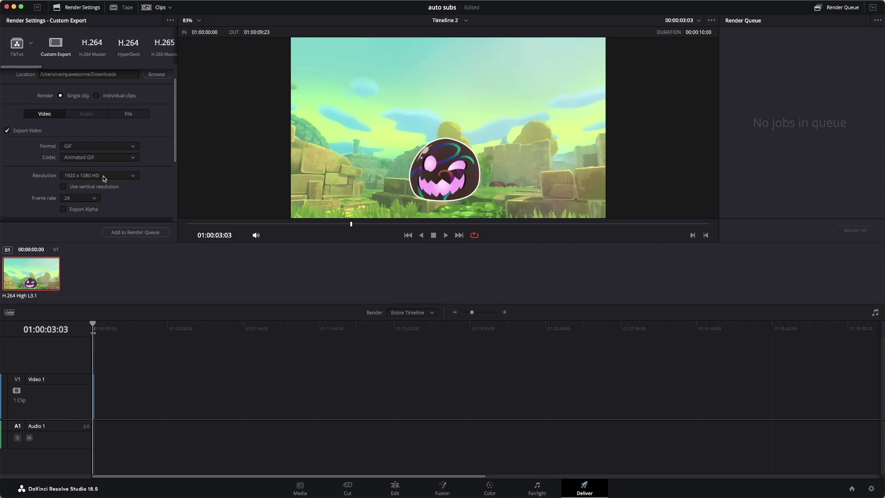
{"action": "left_click", "coordinate": [103, 176]}
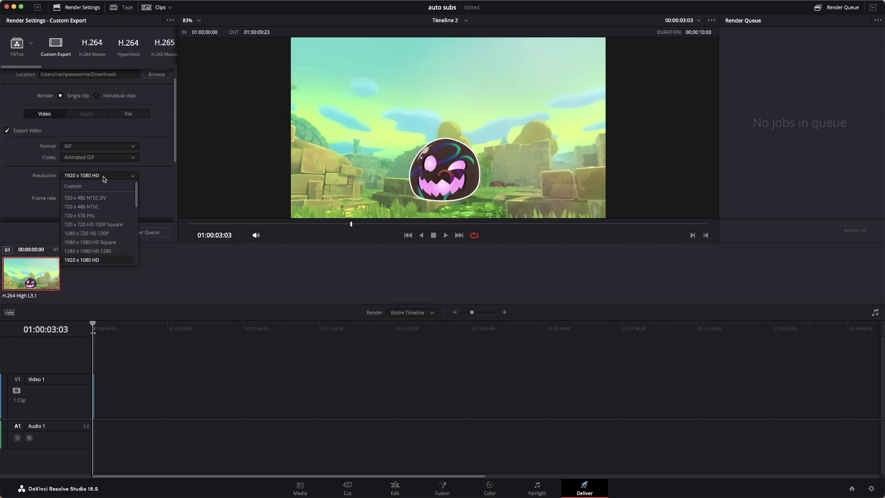
{"action": "left_click", "coordinate": [143, 179]}
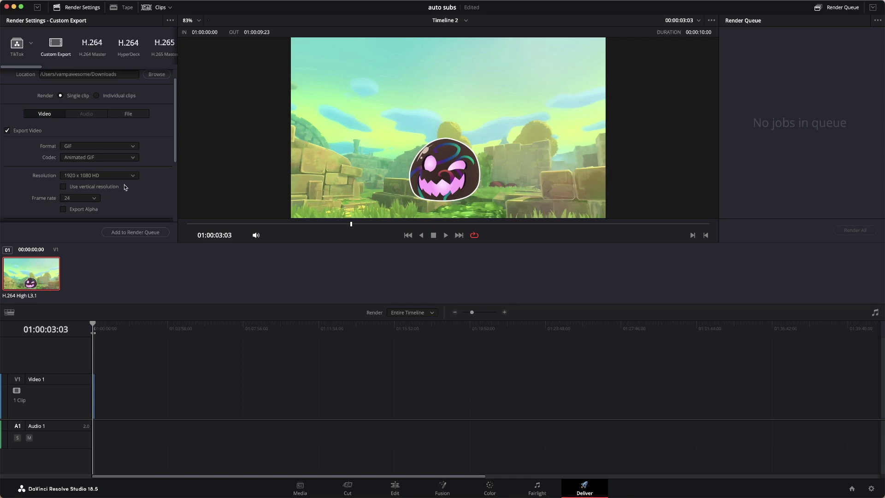
Turn Export Alpha on, then back off so alpha stays disabled.
{"action": "scroll", "coordinate": [124, 187], "scroll_direction": "down", "scroll_amount": 2}
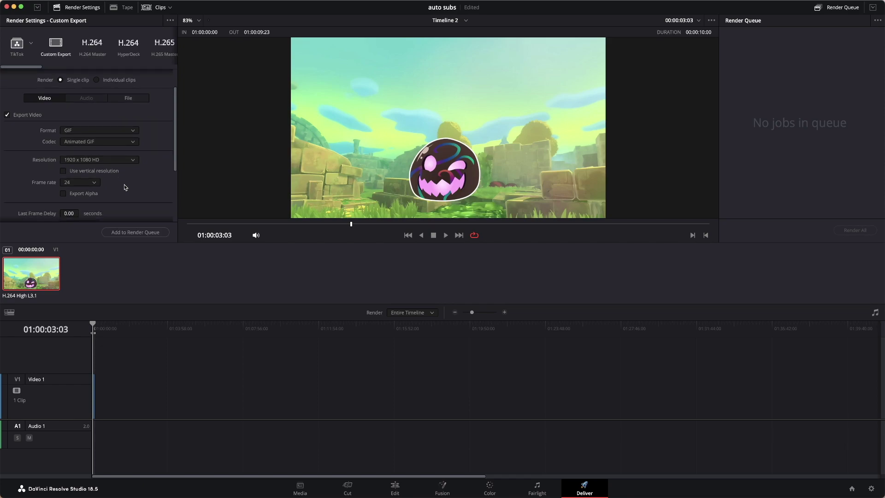
{"action": "scroll", "coordinate": [125, 186], "scroll_direction": "down", "scroll_amount": 1}
{"action": "scroll", "coordinate": [125, 187], "scroll_direction": "down", "scroll_amount": 1}
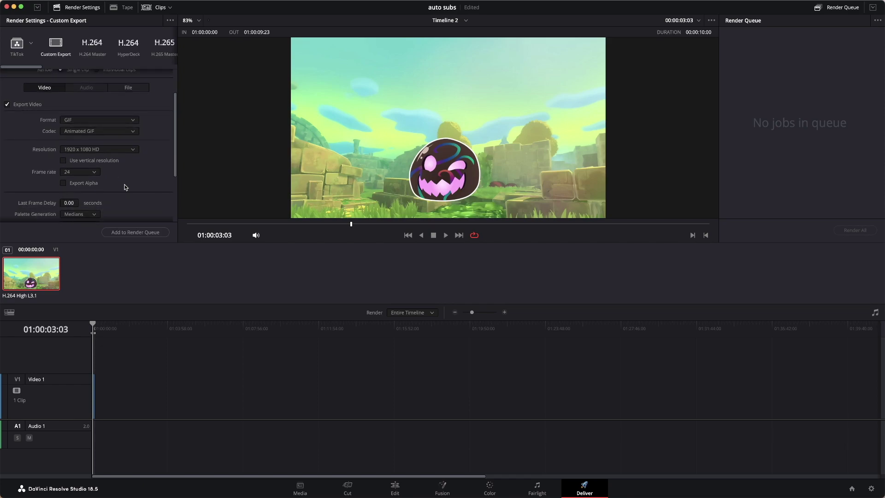
{"action": "left_click", "coordinate": [64, 183]}
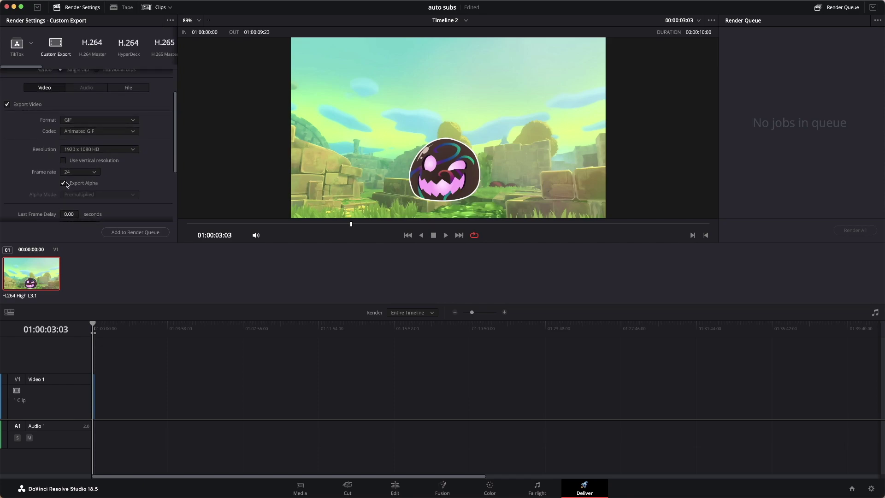
{"action": "left_click", "coordinate": [65, 183]}
Scroll down the render settings to the GIF palette and loop options.
{"action": "scroll", "coordinate": [122, 186], "scroll_direction": "up", "scroll_amount": 1}
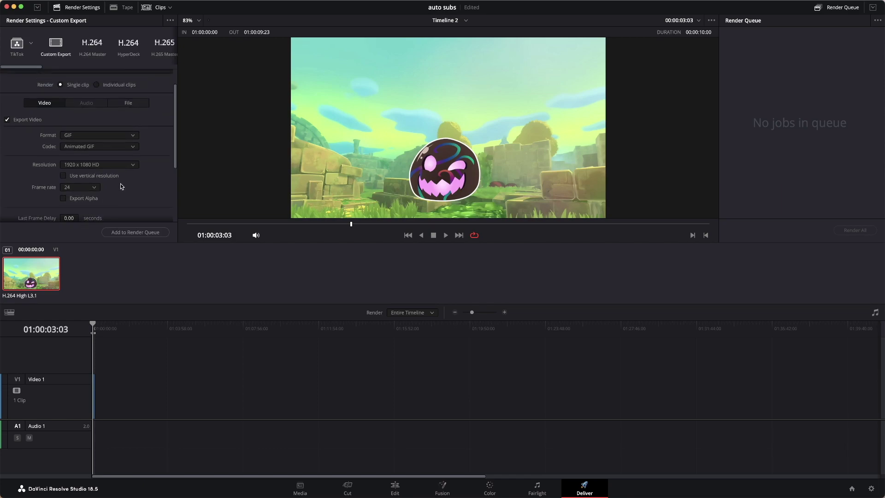
{"action": "scroll", "coordinate": [122, 186], "scroll_direction": "down", "scroll_amount": 2}
{"action": "scroll", "coordinate": [122, 186], "scroll_direction": "down", "scroll_amount": 1}
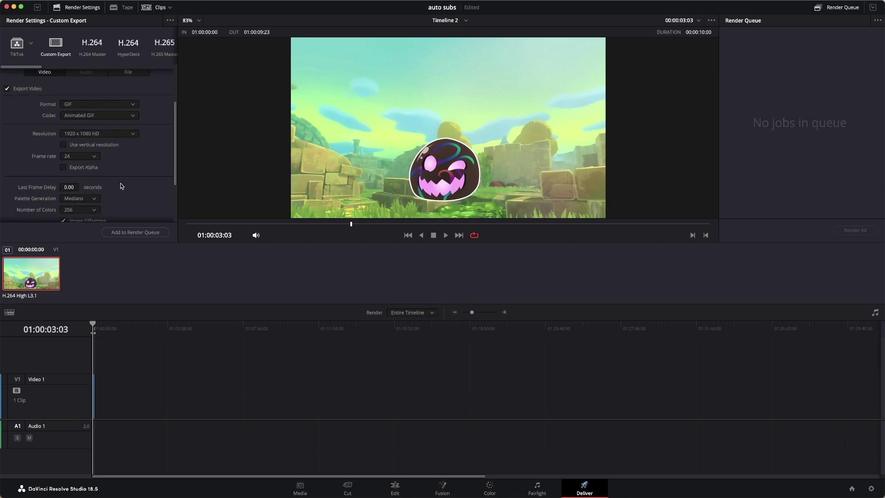
{"action": "scroll", "coordinate": [122, 187], "scroll_direction": "down", "scroll_amount": 1}
{"action": "scroll", "coordinate": [122, 187], "scroll_direction": "down", "scroll_amount": 1}
{"action": "scroll", "coordinate": [121, 186], "scroll_direction": "down", "scroll_amount": 1}
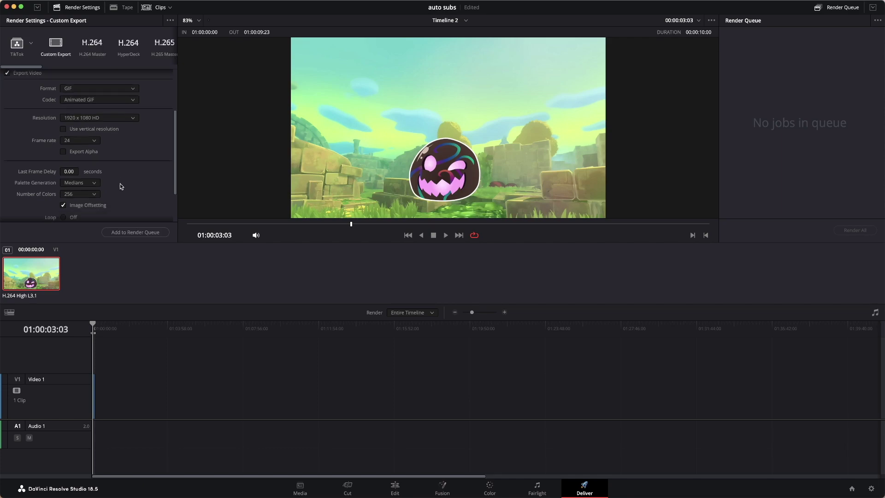
{"action": "scroll", "coordinate": [120, 186], "scroll_direction": "down", "scroll_amount": 1}
{"action": "scroll", "coordinate": [121, 185], "scroll_direction": "down", "scroll_amount": 1}
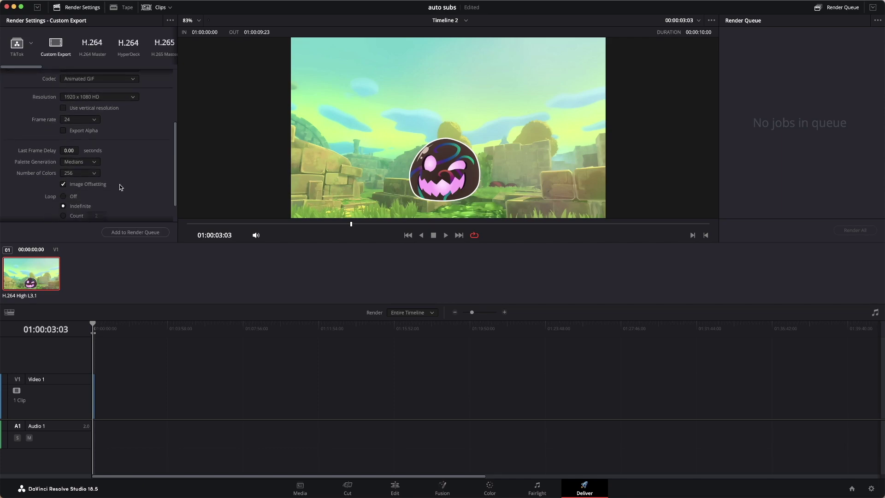
{"action": "scroll", "coordinate": [120, 186], "scroll_direction": "down", "scroll_amount": 1}
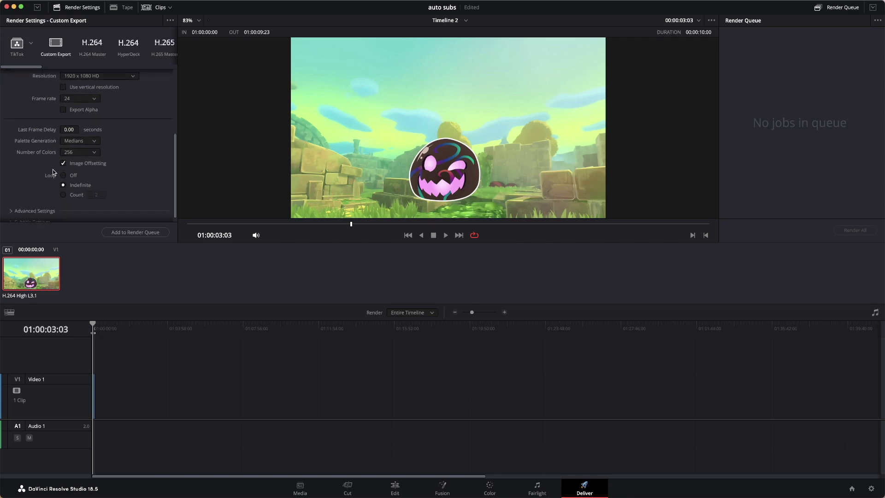